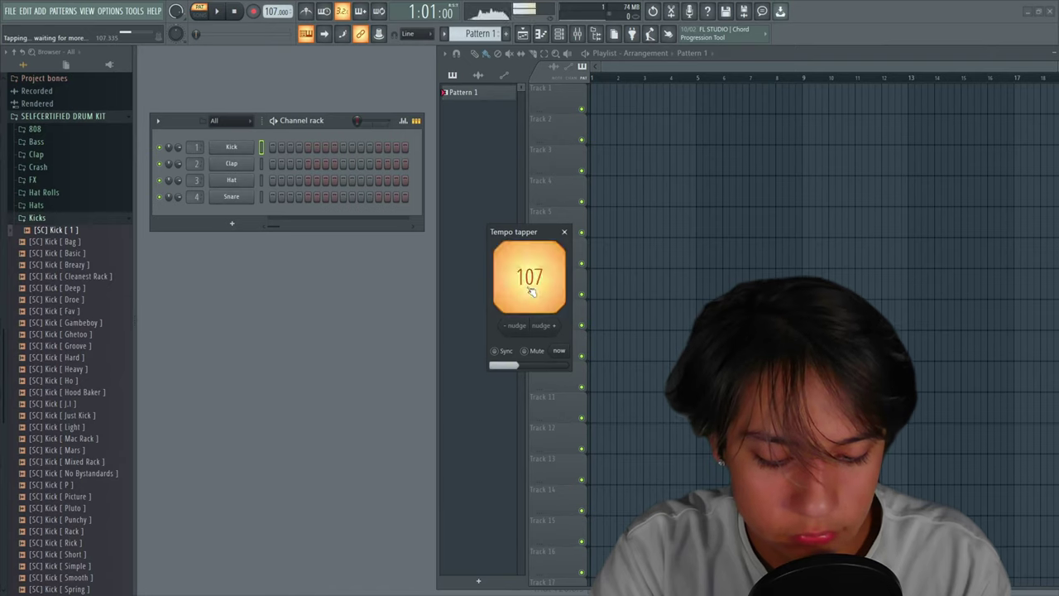
# Tap out the project tempo at about 107 BPM with the tempo tapper.
pyautogui.click(531, 291)
pyautogui.click(532, 291)
pyautogui.click(531, 292)
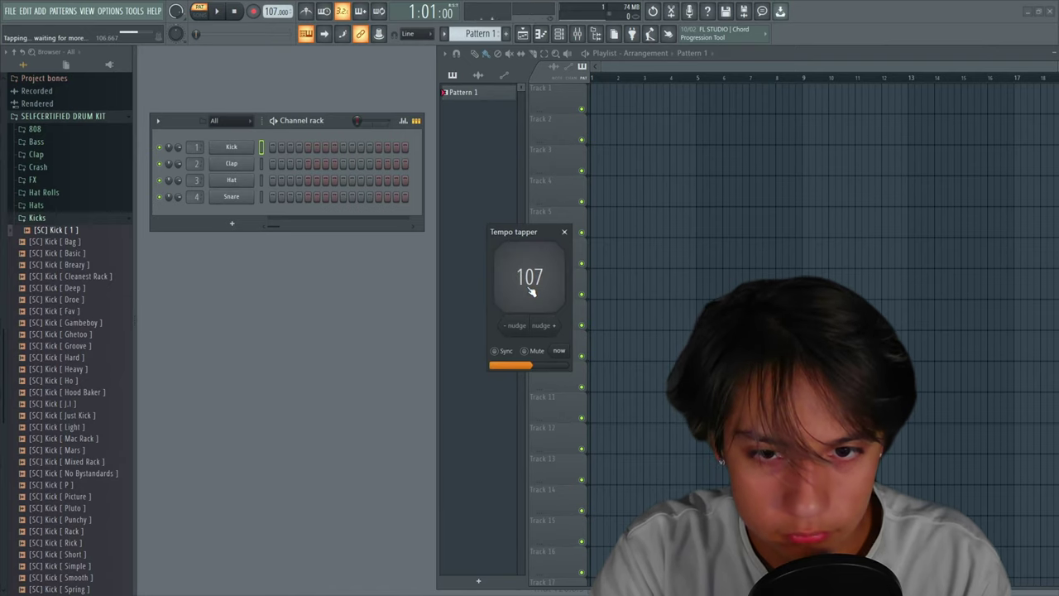
pyautogui.click(531, 291)
pyautogui.click(531, 292)
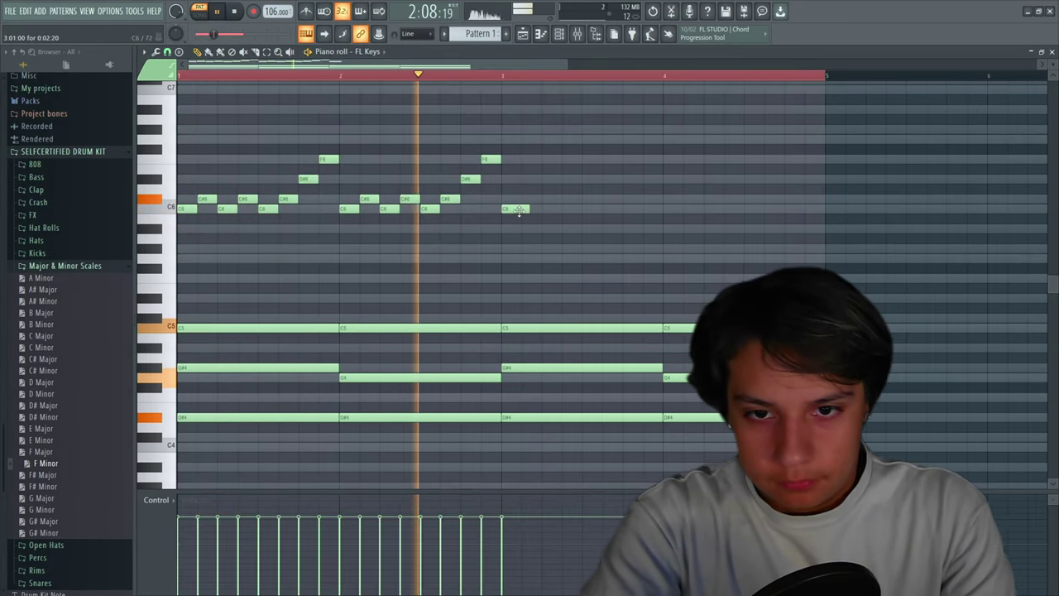
# Place a C6 melody note at the start of bar 3 and a D#3 bass note spanning bars 1 and 2.
pyautogui.click(513, 209)
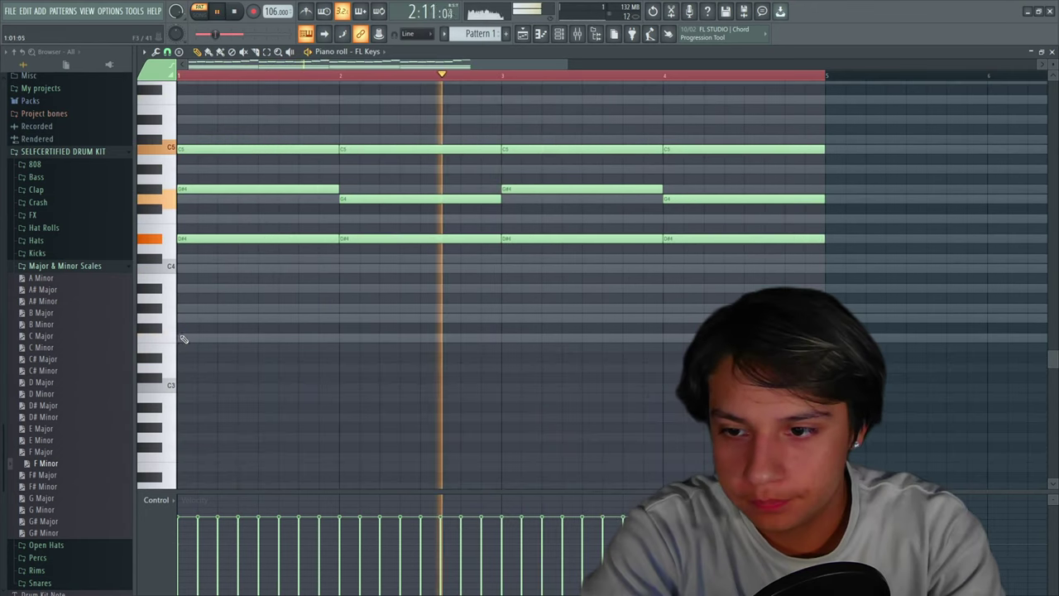
pyautogui.click(184, 339)
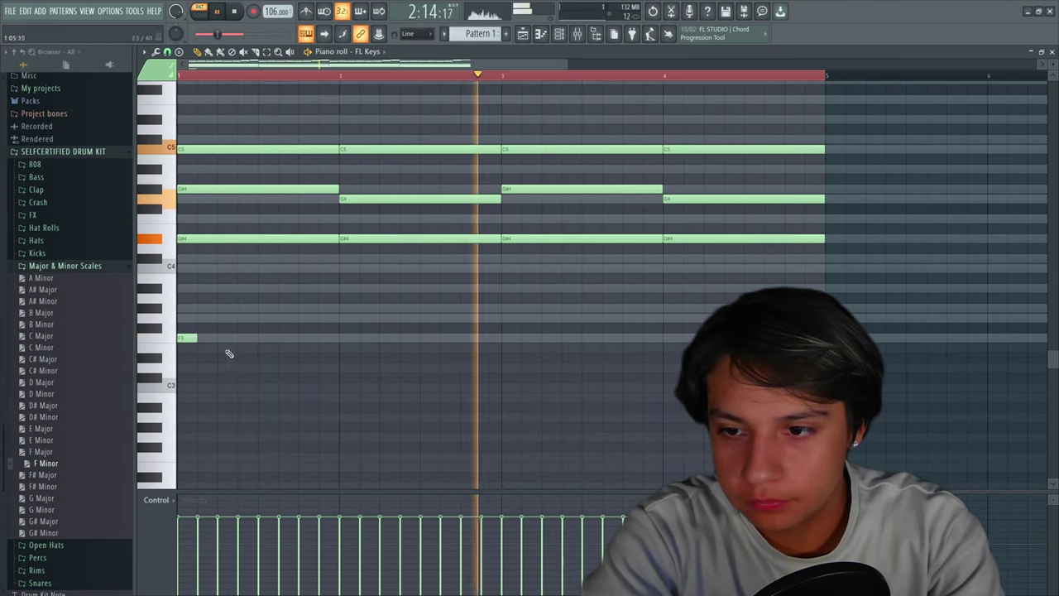
pyautogui.moveTo(193, 338); pyautogui.dragTo(281, 358)
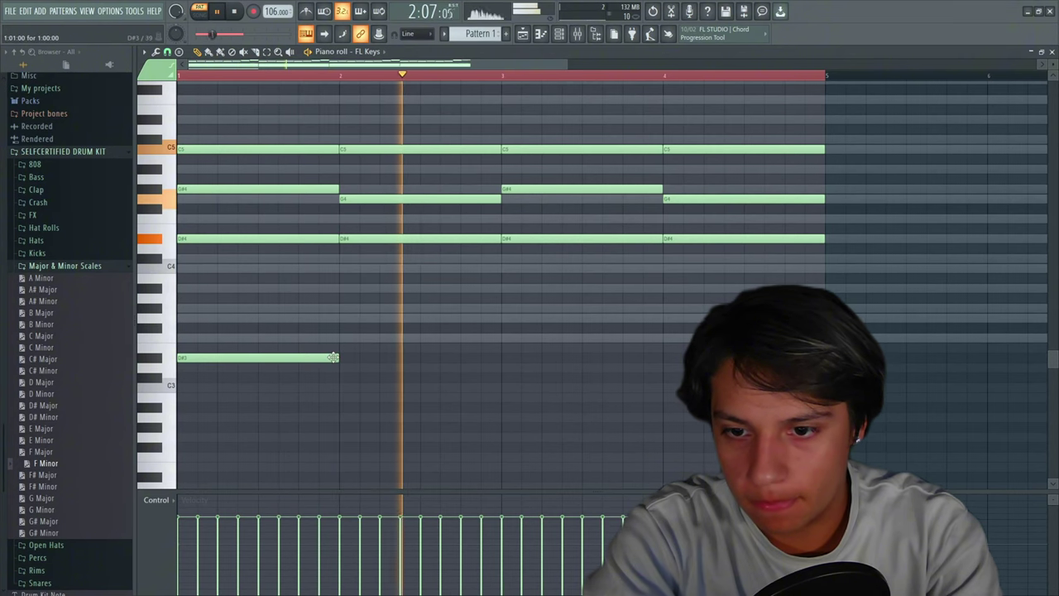
pyautogui.moveTo(331, 357); pyautogui.dragTo(501, 358)
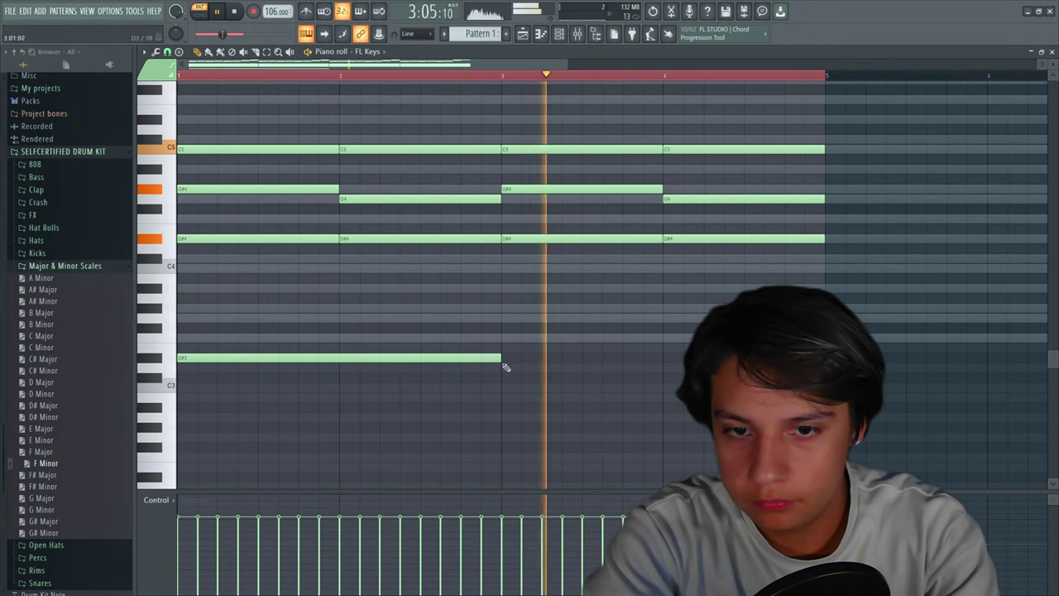
# Add a G#3 bass note spanning bars 3 and 4, and slice the C5 chord note near the end of bar 3.
pyautogui.click(503, 338)
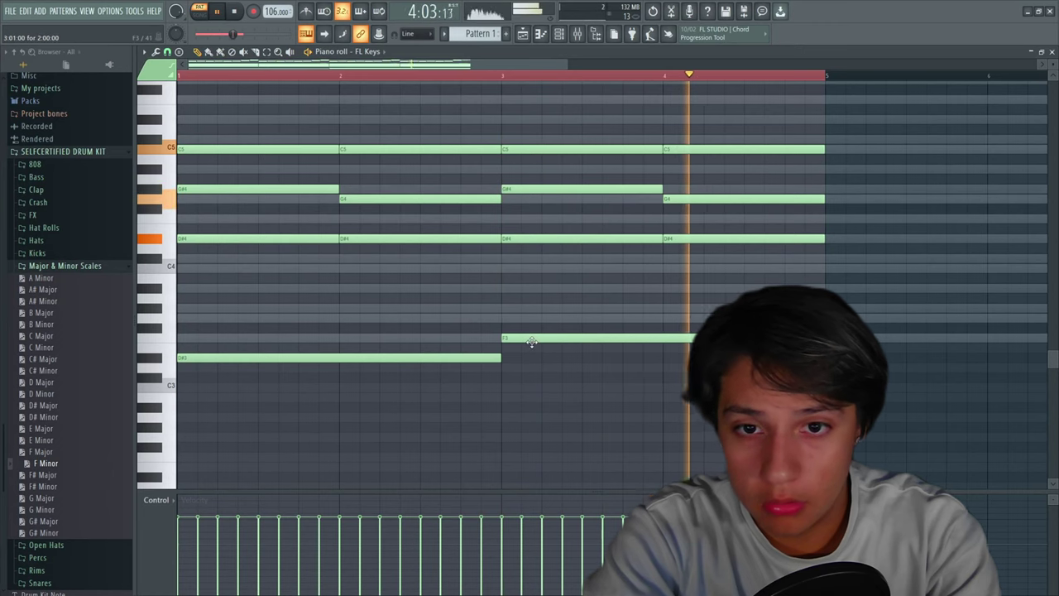
pyautogui.moveTo(532, 341); pyautogui.dragTo(536, 306)
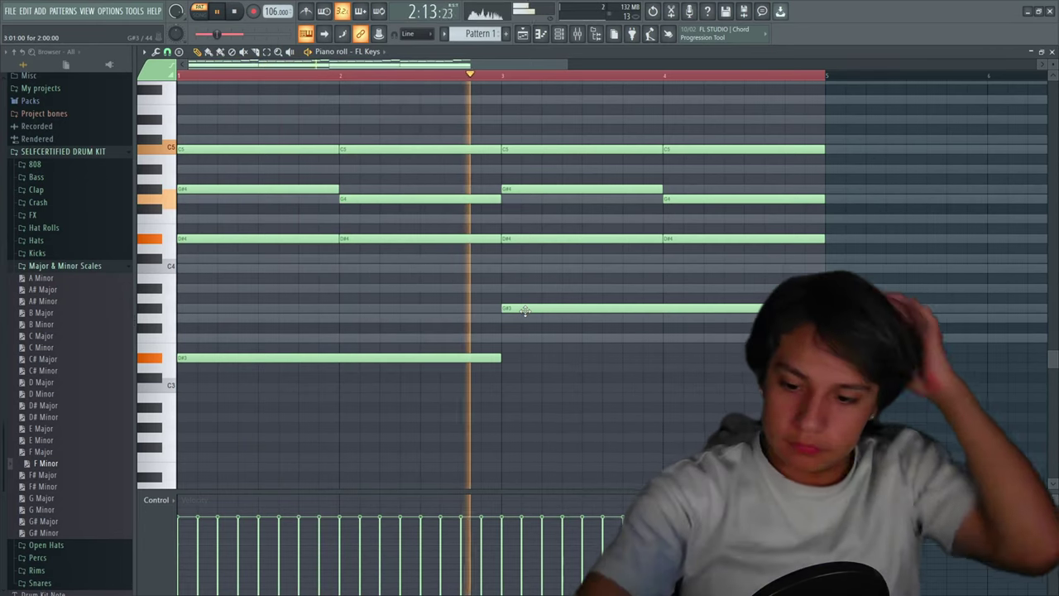
pyautogui.click(1052, 53)
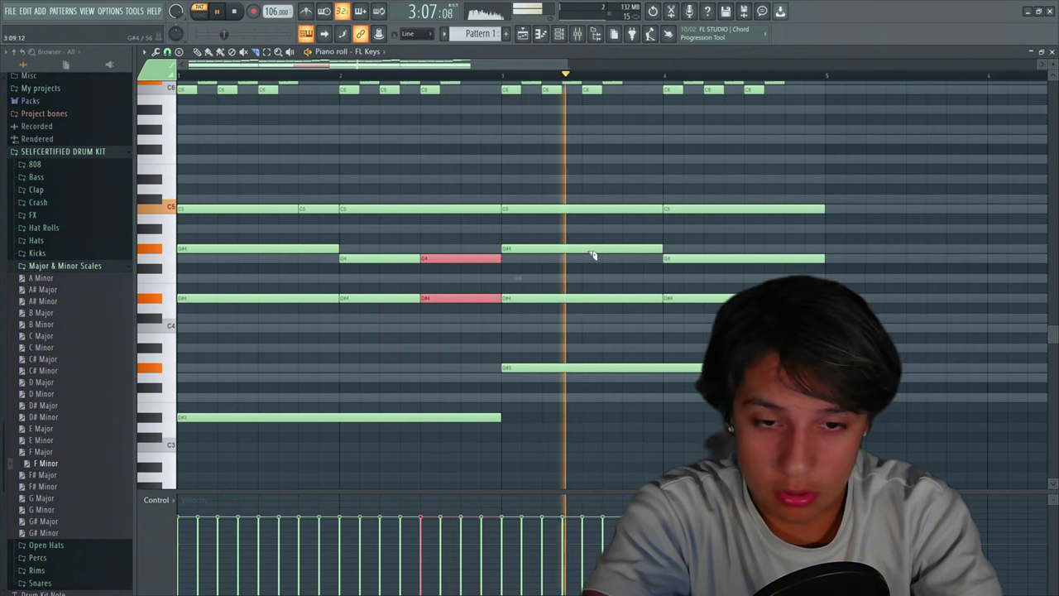
pyautogui.click(631, 210)
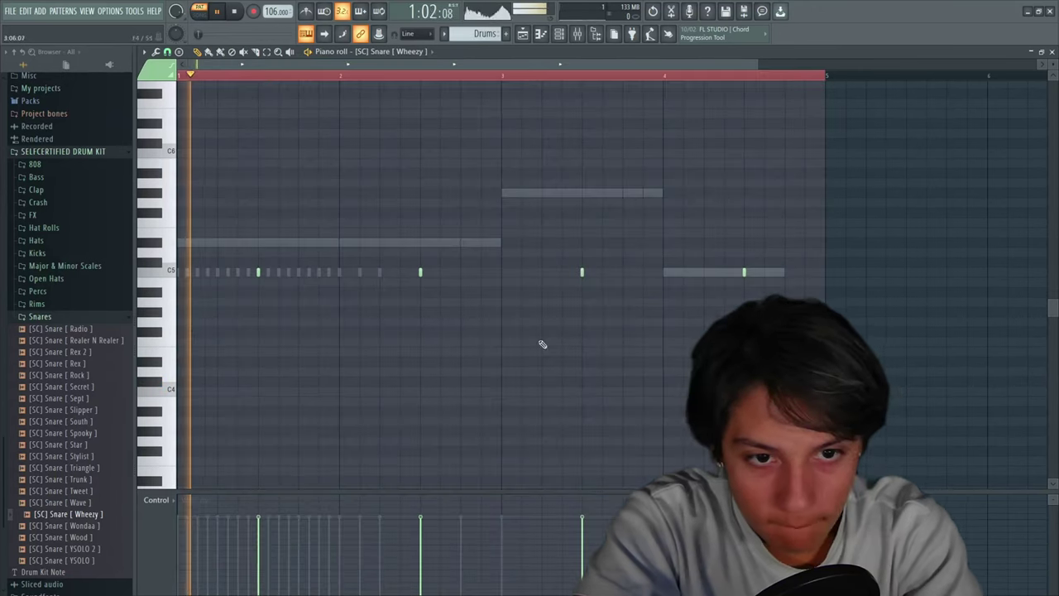
# Switch the piano roll to the [SC] Hat [ Boi ] channel and continue its C5 hits through the end of bar 2.
pyautogui.click(389, 52)
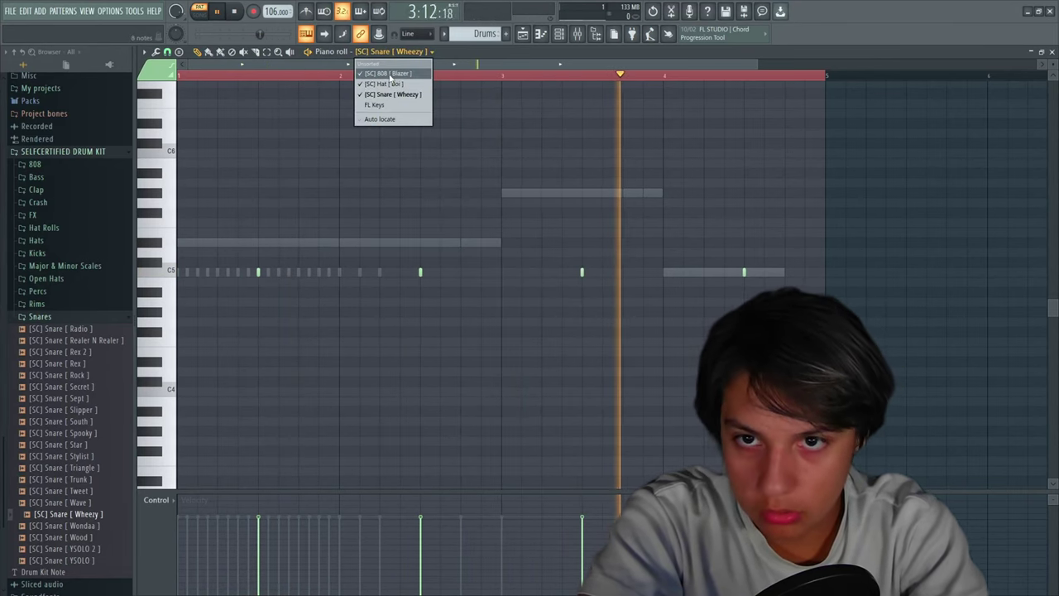
pyautogui.click(385, 83)
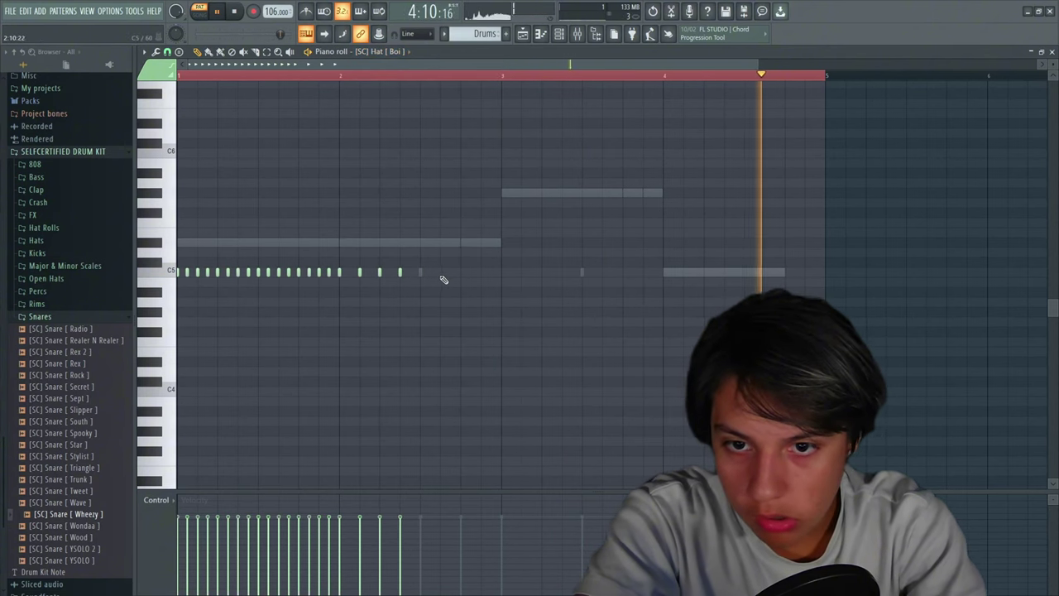
pyautogui.click(461, 273)
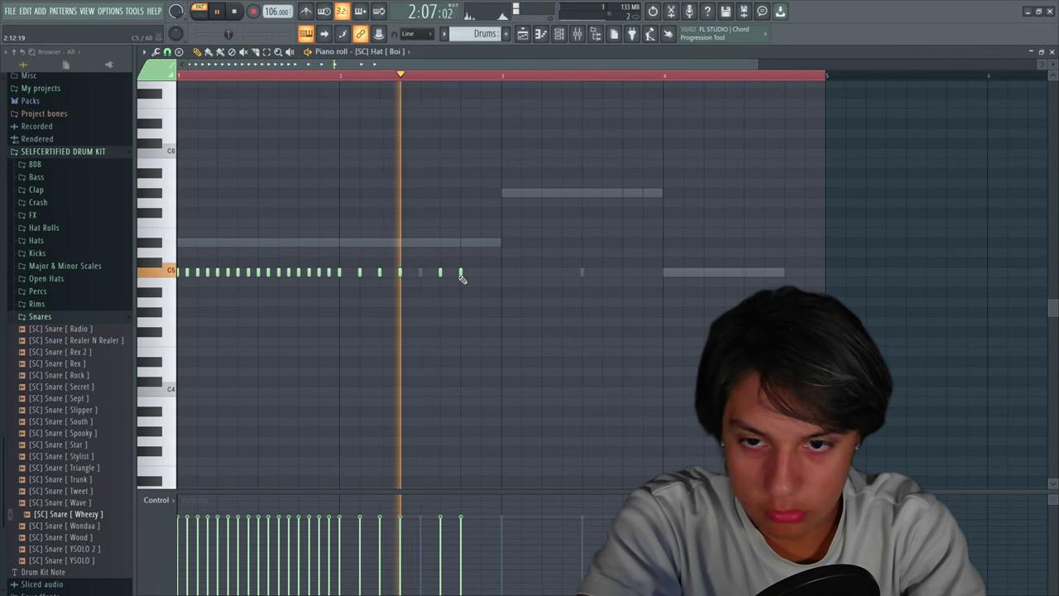
pyautogui.click(480, 273)
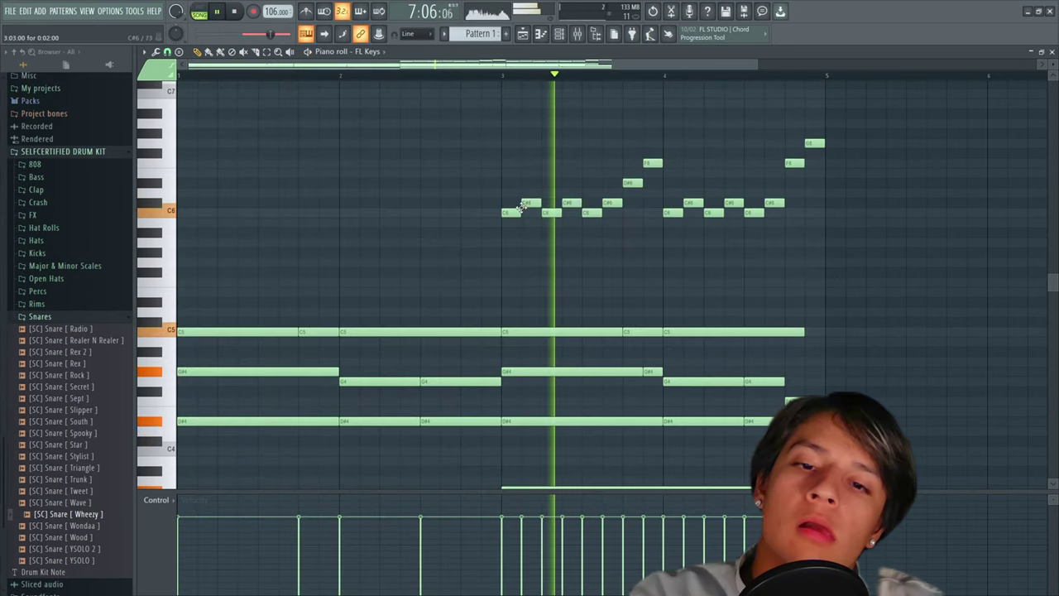
# Delete the remaining high melody notes in bars 3 and 4 of the FL Keys part and select the Drums pattern.
pyautogui.moveTo(622, 205)
pyautogui.mouseDown()
pyautogui.moveTo(646, 164)
pyautogui.moveTo(691, 215)
pyautogui.moveTo(725, 206)
pyautogui.moveTo(768, 217)
pyautogui.moveTo(794, 176)
pyautogui.mouseUp()
pyautogui.rightClick(794, 163)
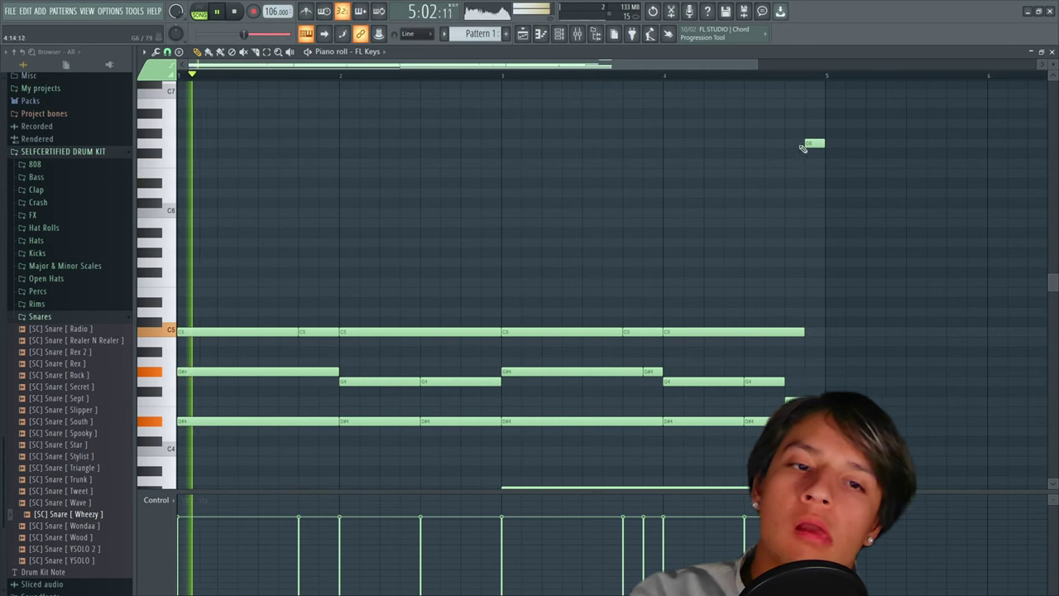
pyautogui.rightClick(815, 143)
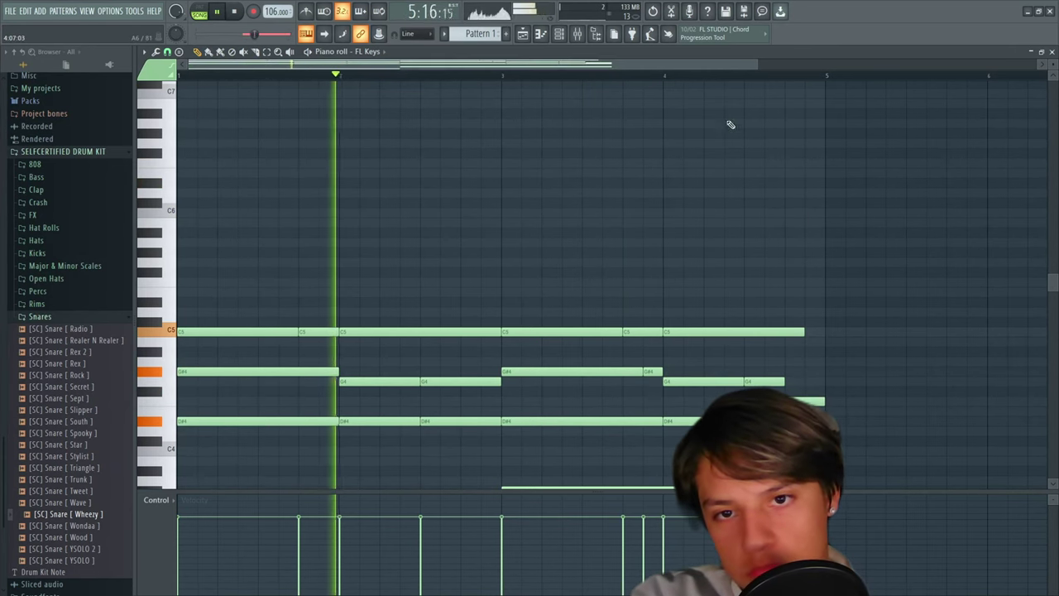
pyautogui.click(1051, 51)
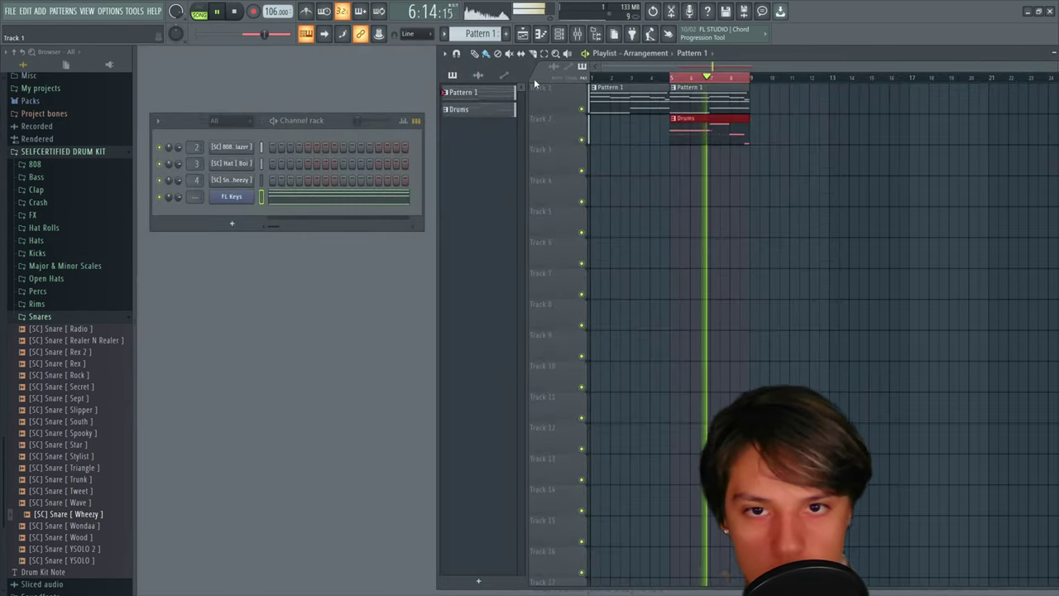
pyautogui.click(461, 111)
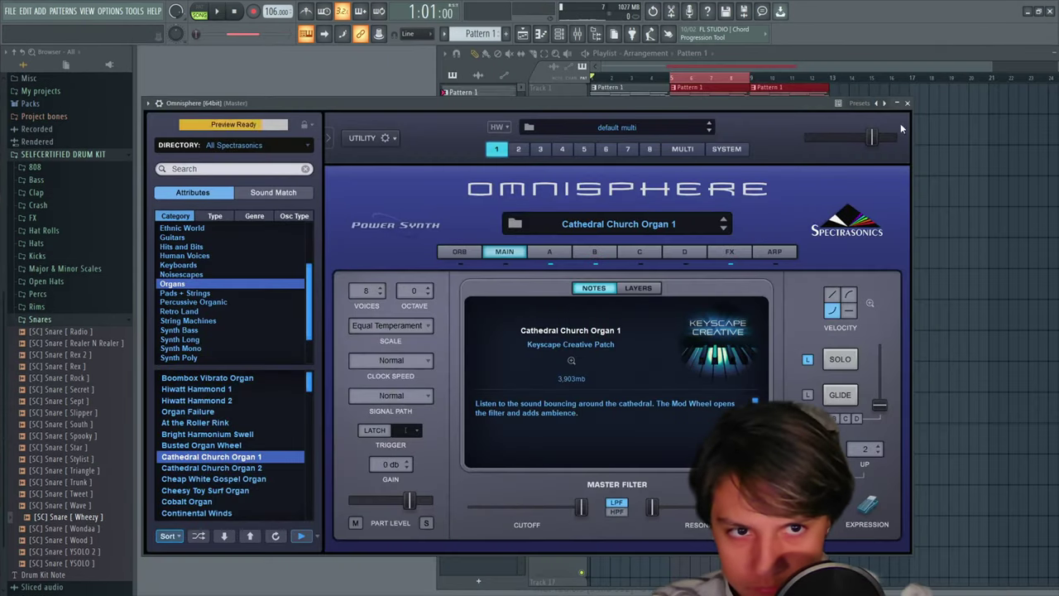
# Raise the master filter cutoff of the Lush Pulse Strings patch in the Omnisphere channel.
pyautogui.click(903, 104)
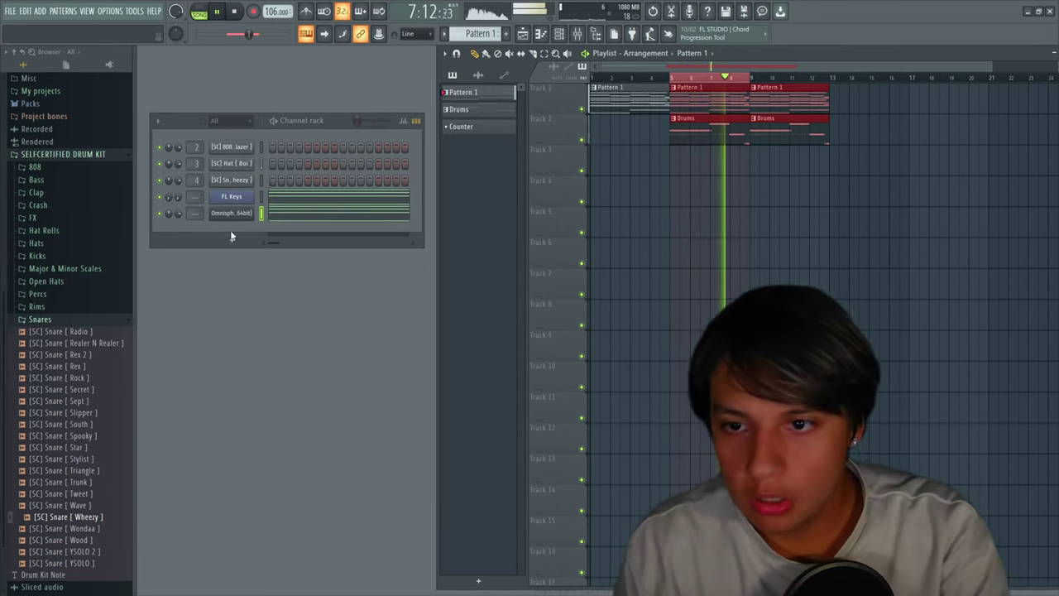
pyautogui.click(231, 213)
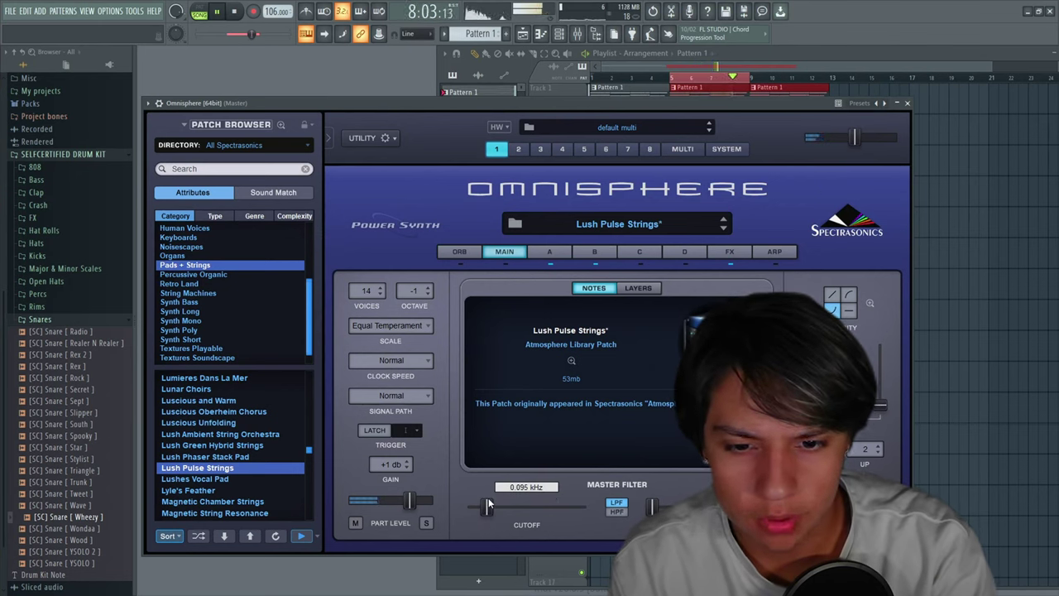
pyautogui.moveTo(488, 499); pyautogui.dragTo(508, 503)
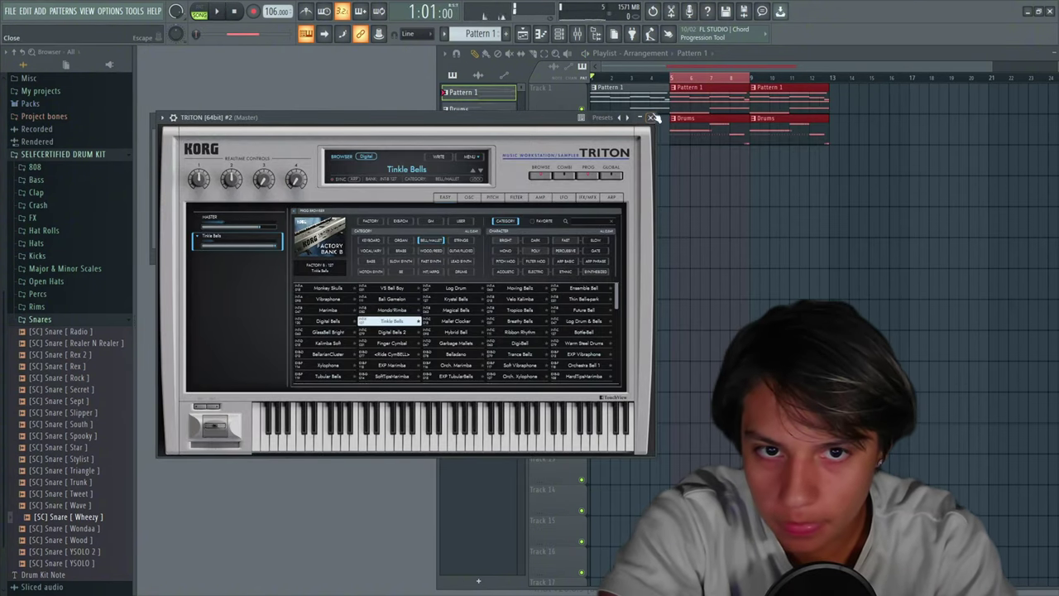
# Open the second TRITON channel's piano roll, place a D#5 note on step 7 of bar 1, and audition the bell run.
pyautogui.click(653, 118)
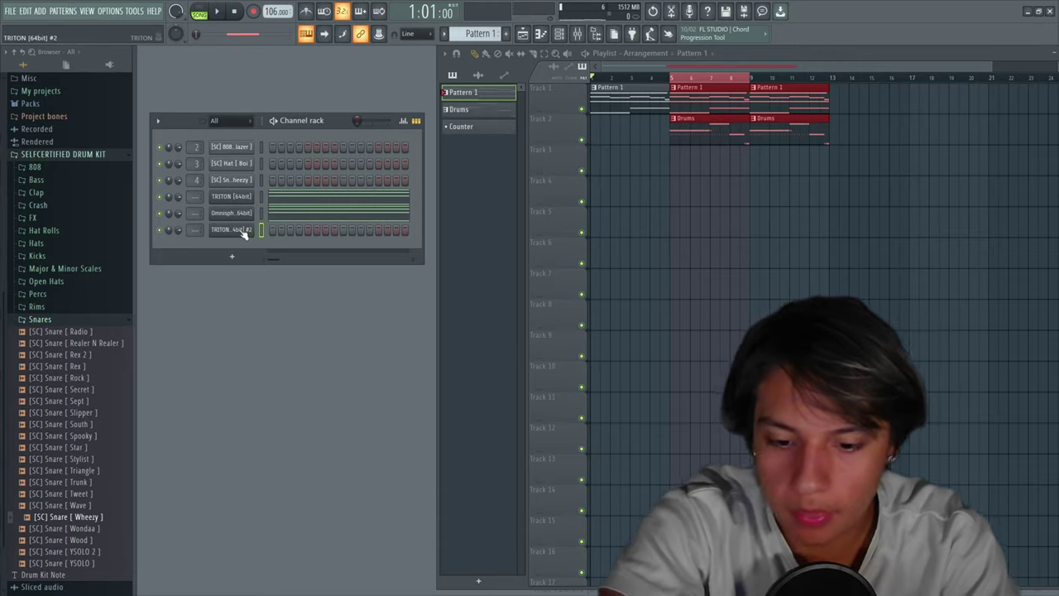
pyautogui.press('F7')
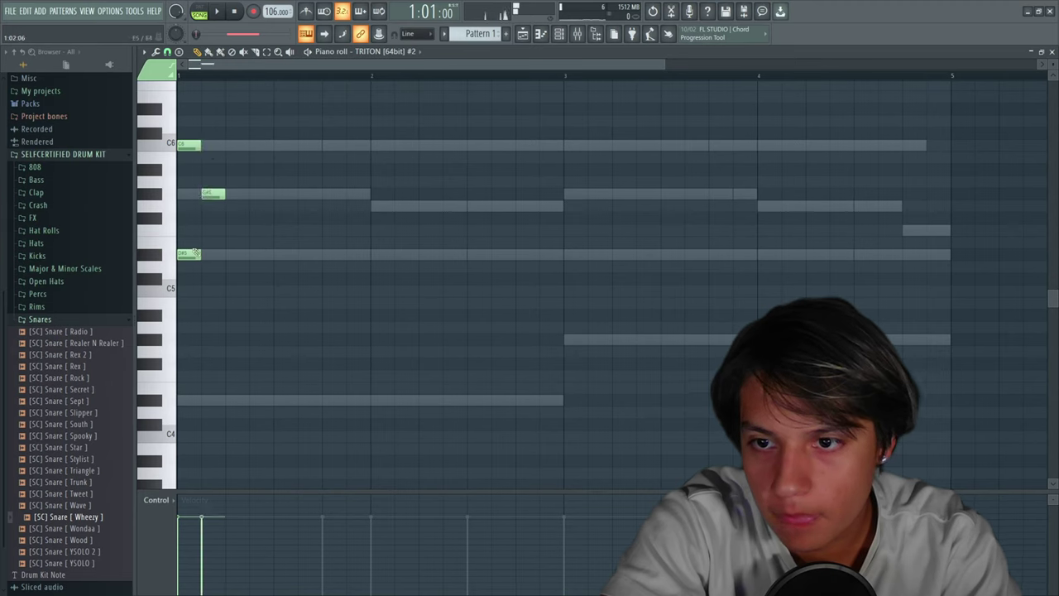
pyautogui.click(255, 258)
pyautogui.press('space')
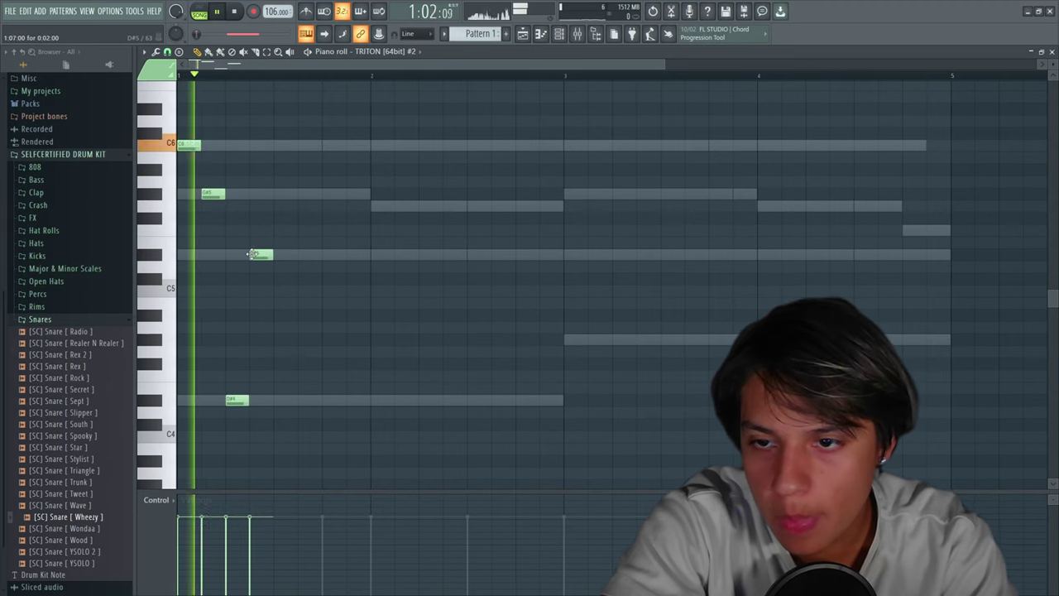
pyautogui.press('space')
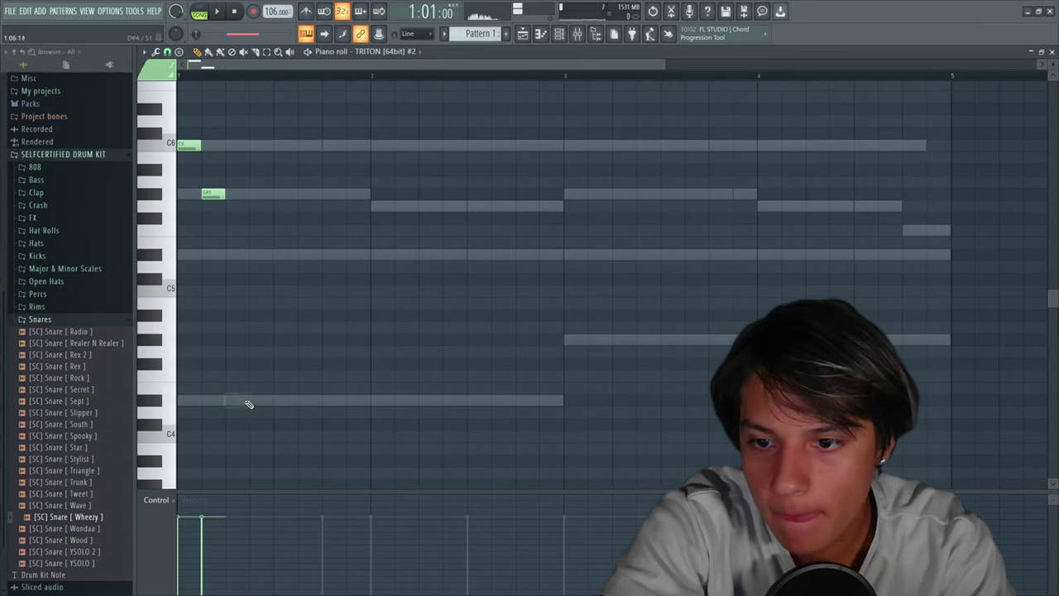
# Rework the bell run in bar 1 with D#5 on step 5 and G#5 on step 7, removing the trial D#4.
pyautogui.click(251, 402)
pyautogui.press('space')
pyautogui.click(239, 257)
pyautogui.press('space')
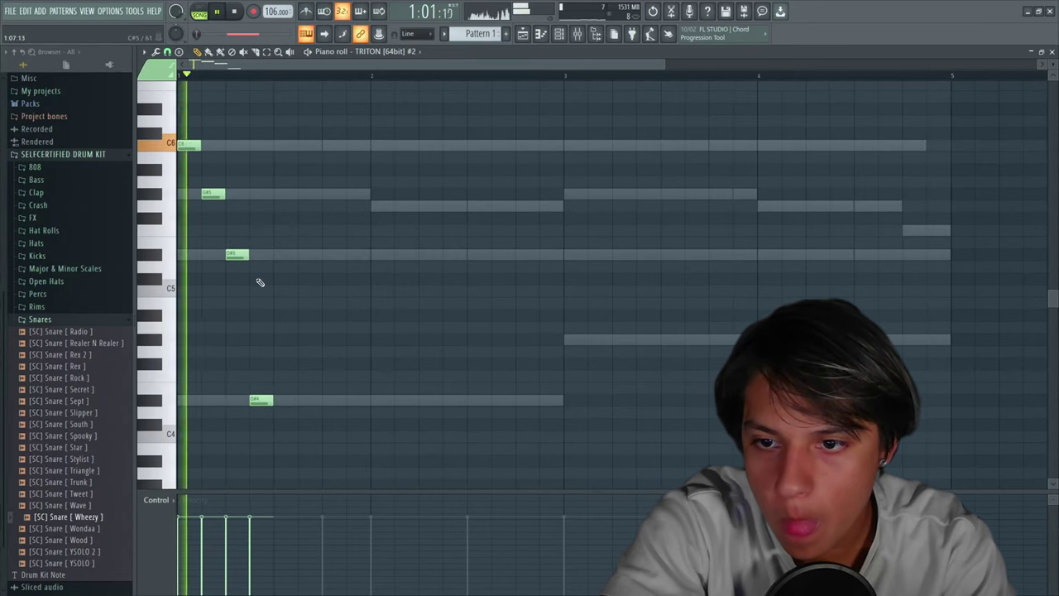
pyautogui.rightClick(262, 400)
pyautogui.click(255, 194)
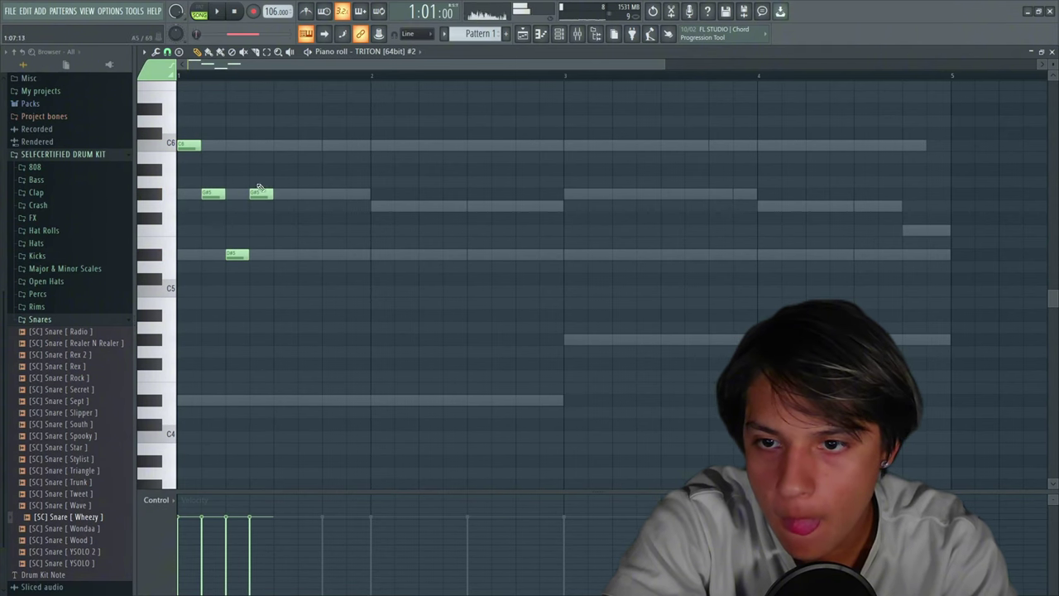
# Add D#4 bell notes on step 13 of bar 1 and step 9 of bar 2, and duplicate the phrase into bars 3 and 4.
pyautogui.click(336, 397)
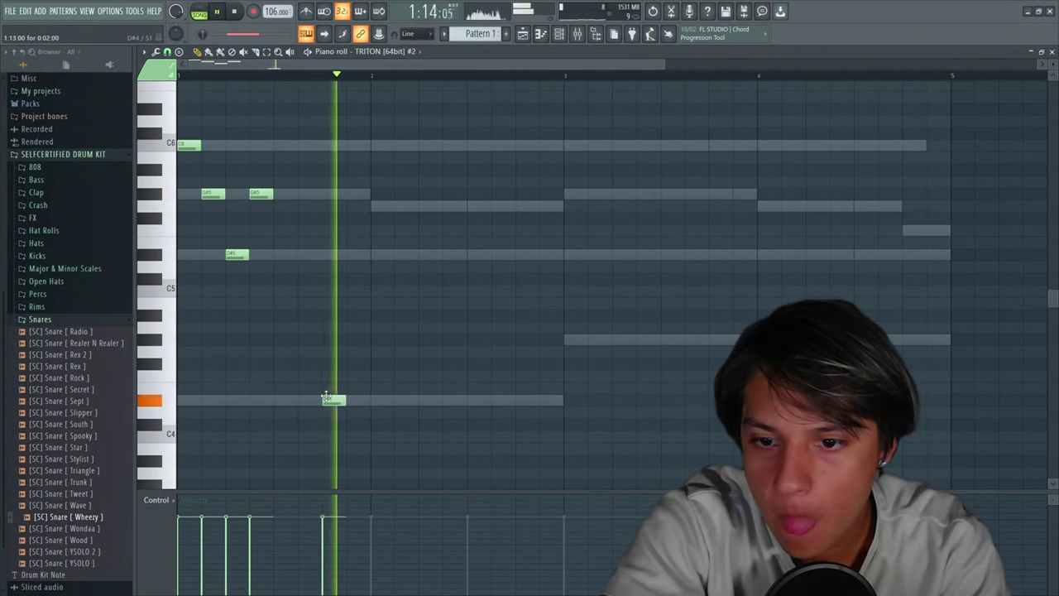
pyautogui.click(475, 399)
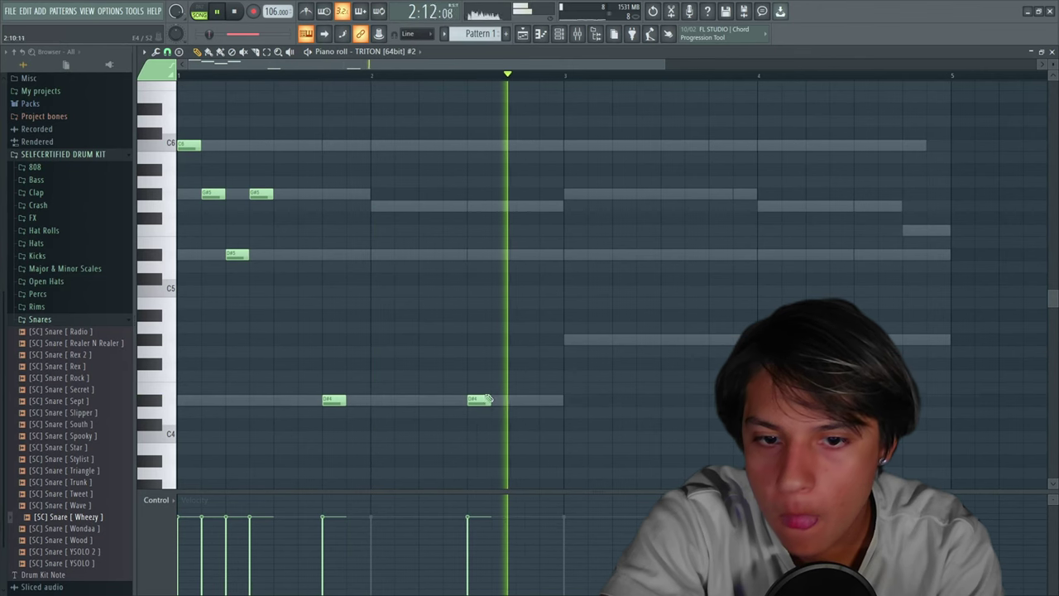
pyautogui.hotkey('ctrl', 'b')
pyautogui.press('space')
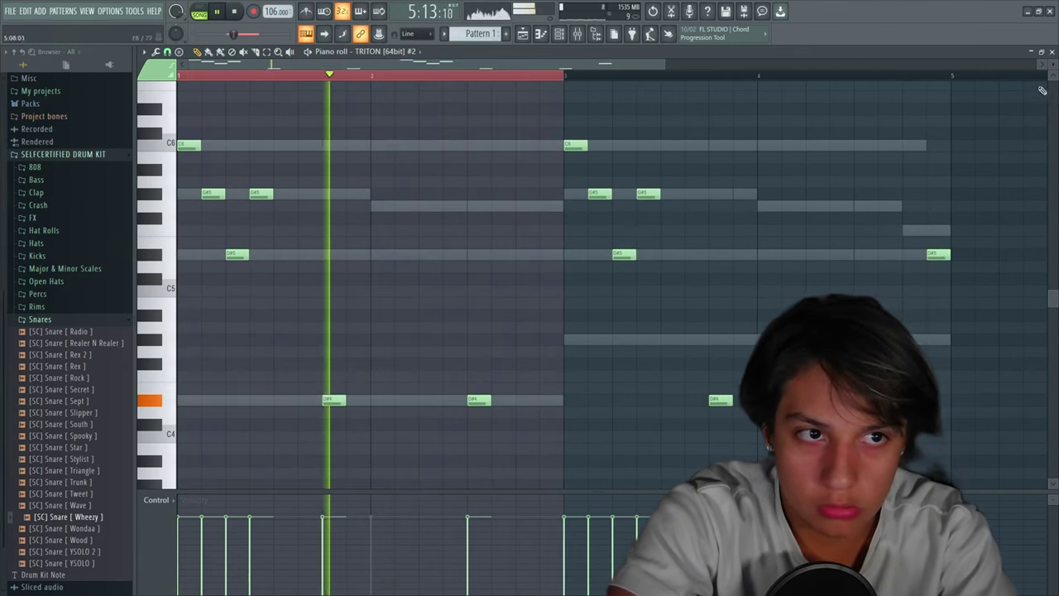
pyautogui.click(1052, 51)
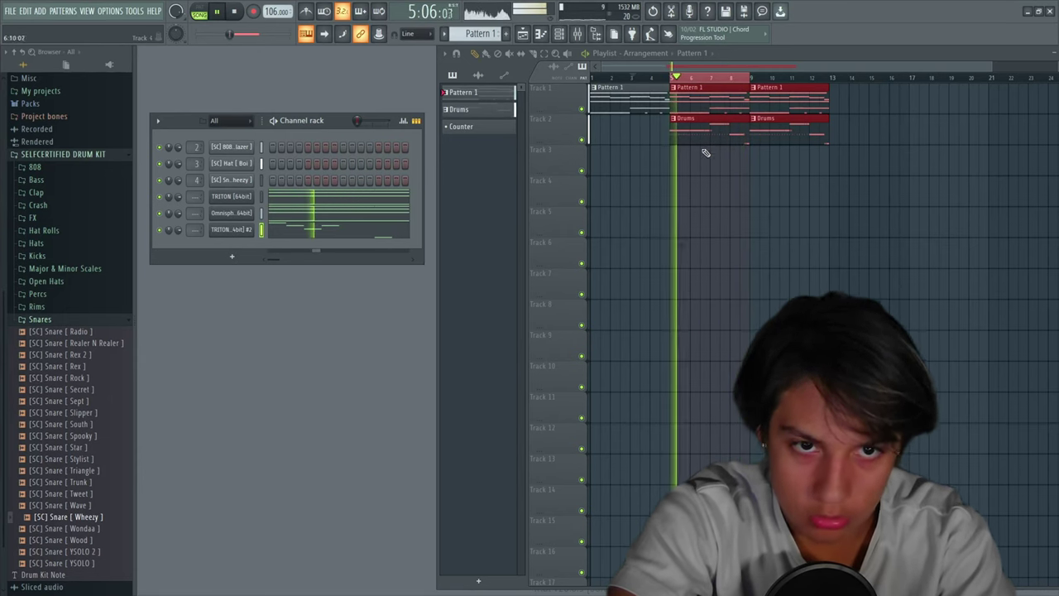
# Replace the final D#5 bell note in bar 4 with an F5 on step 13.
pyautogui.click(355, 211)
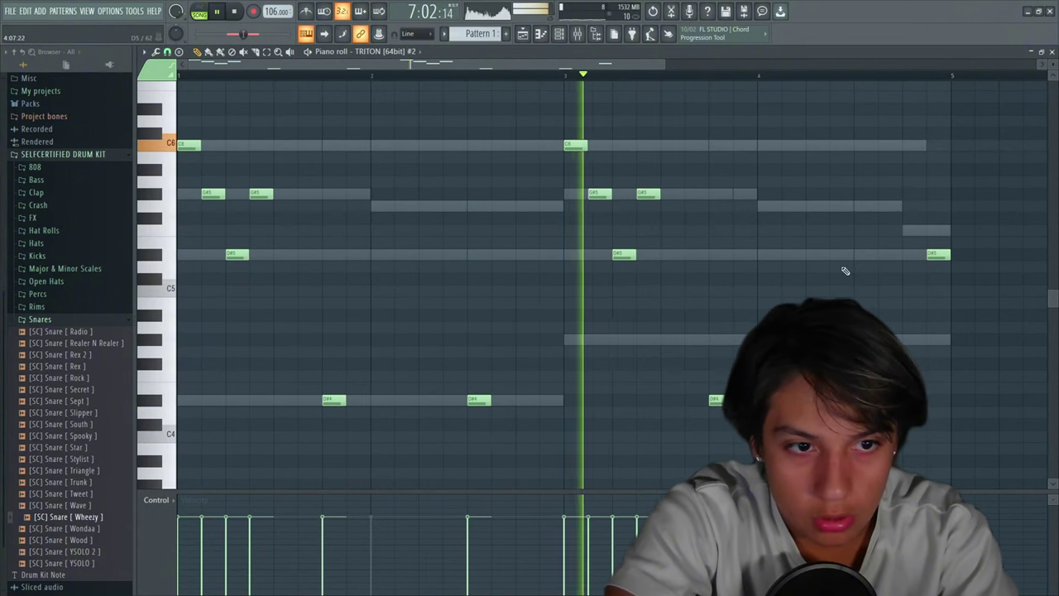
pyautogui.click(904, 260)
pyautogui.rightClick(933, 263)
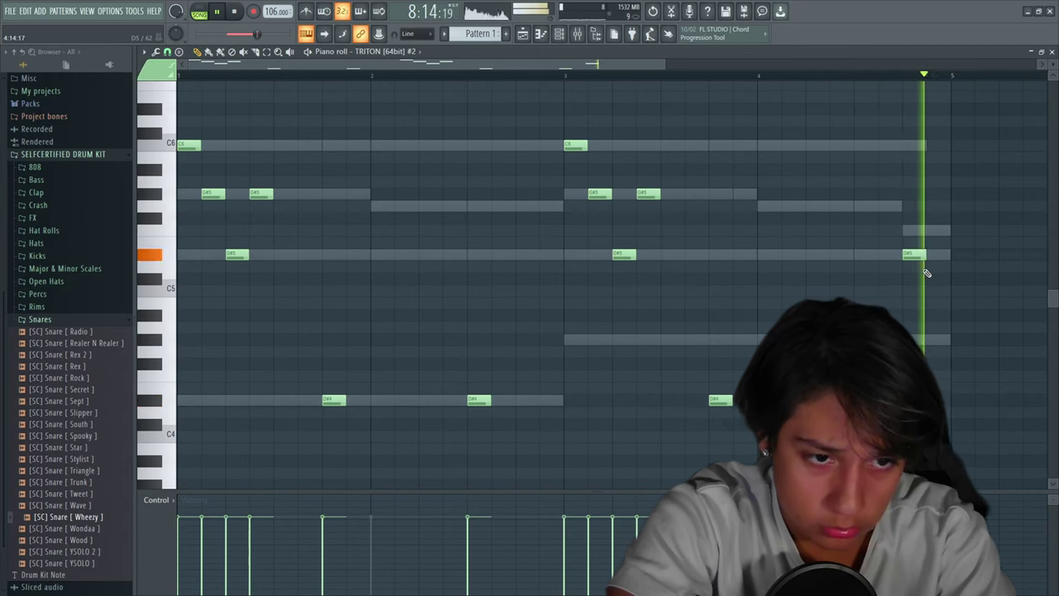
pyautogui.click(910, 230)
pyautogui.rightClick(906, 259)
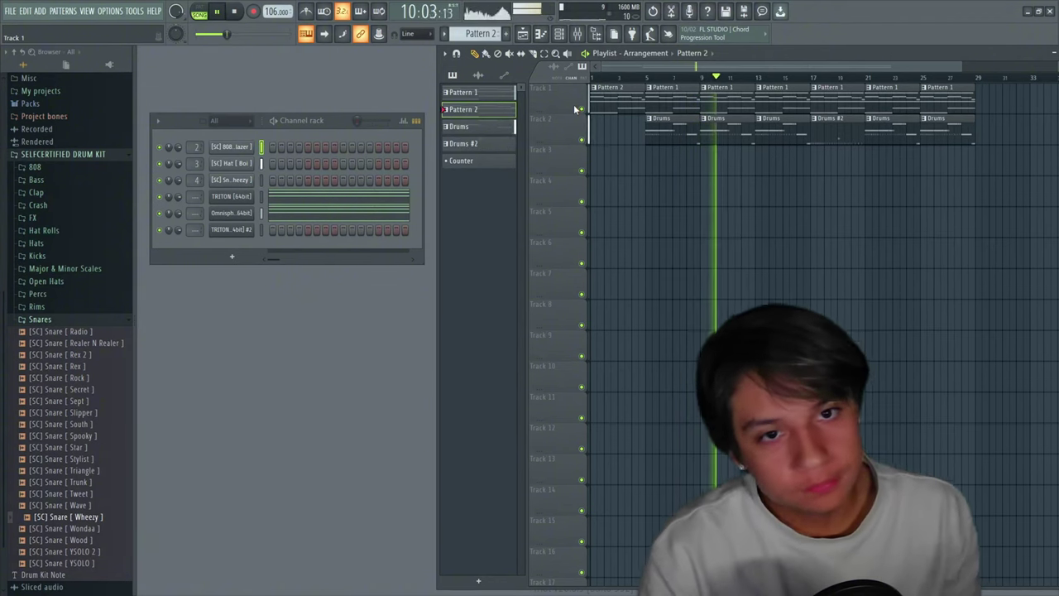
# Stop the arrangement's playback and switch to OBS.
pyautogui.press('space')
pyautogui.hotkey('alt', 'Tab')
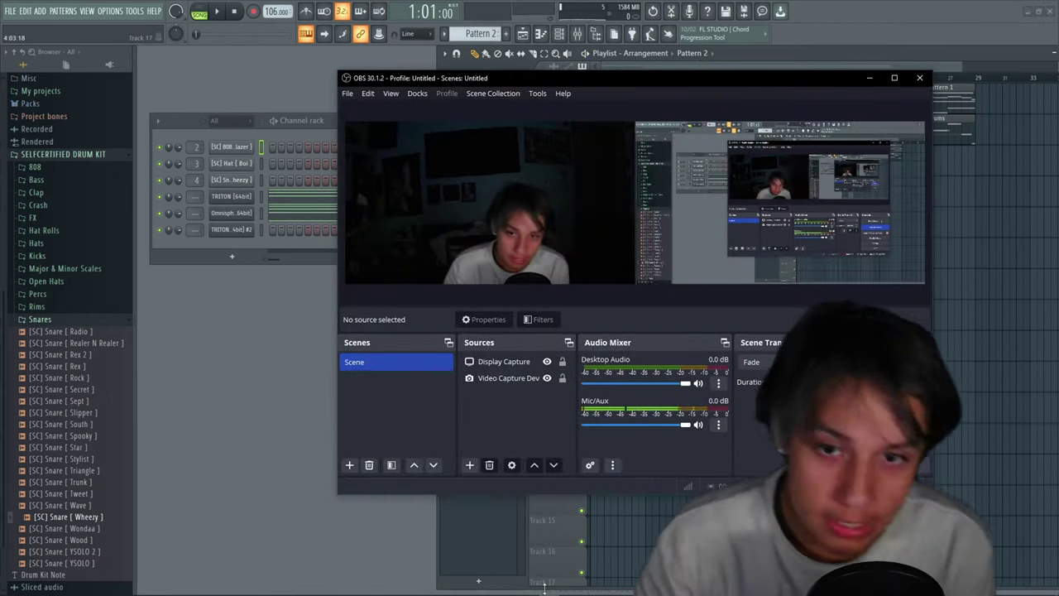